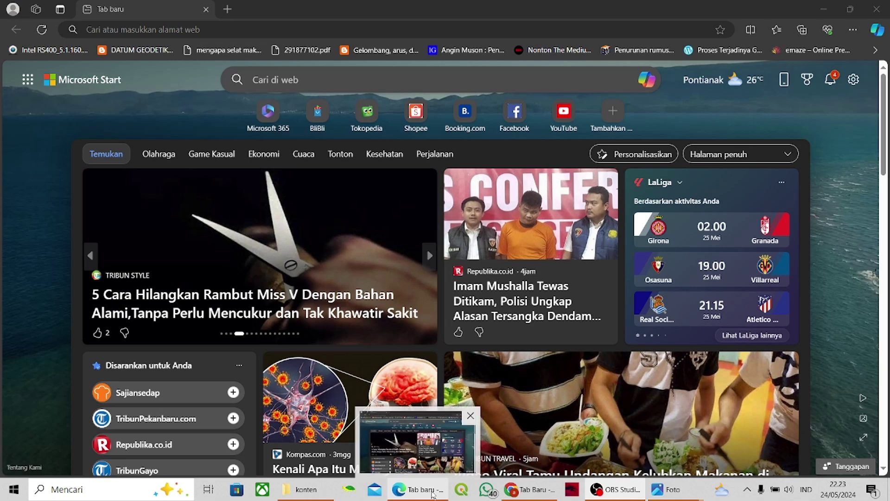
Search the web for "remove background", open the remove.bg website and dismiss its cookie notice
{"action": "left_click", "coordinate": [432, 495]}
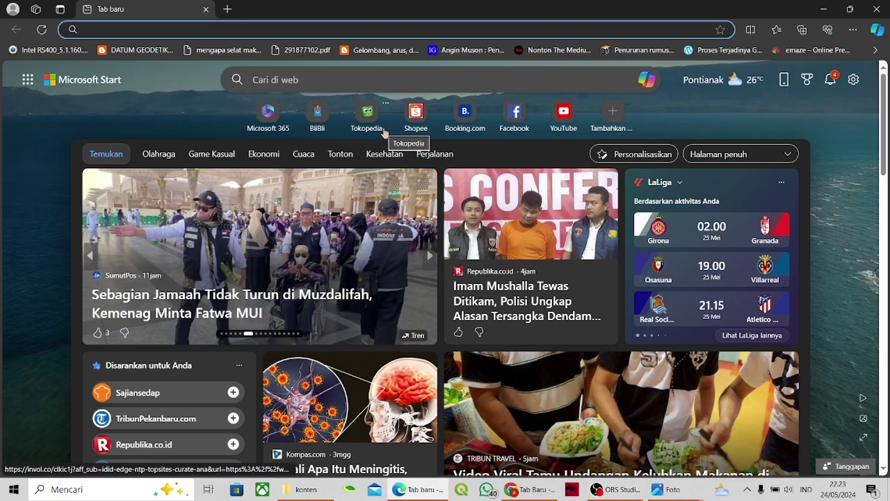
{"action": "type", "text": "re"}
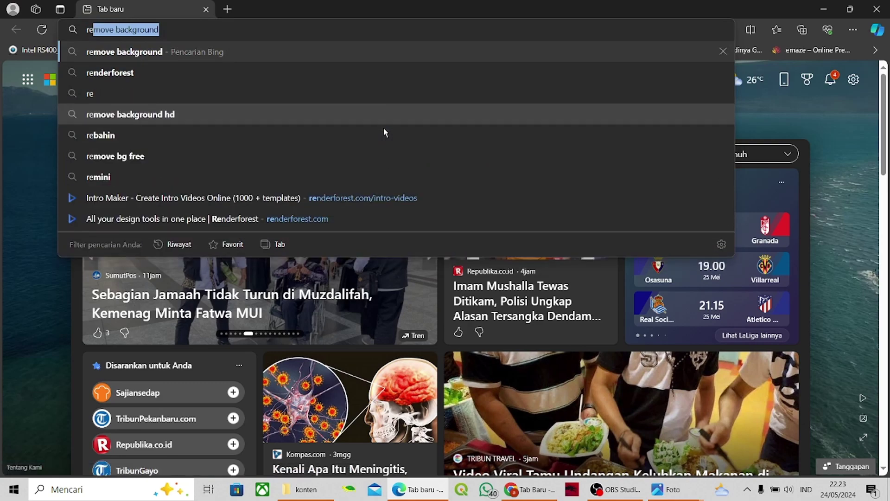
{"action": "type", "text": "move"}
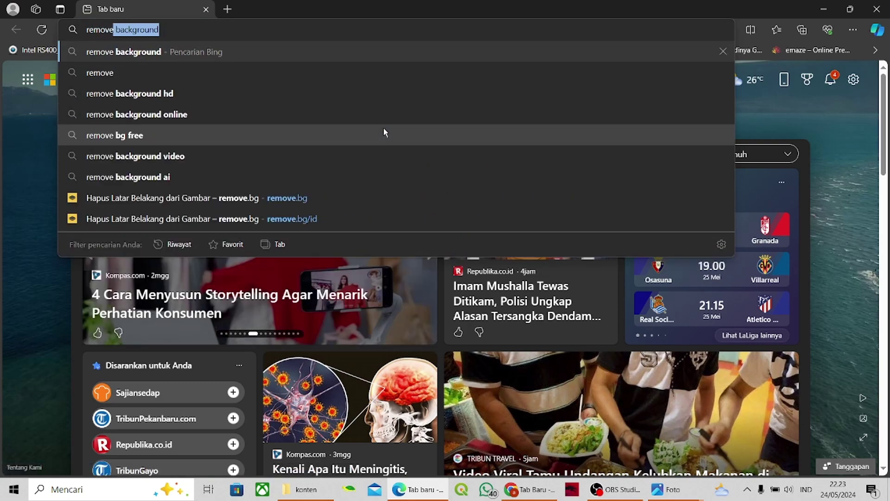
{"action": "left_click", "coordinate": [270, 58]}
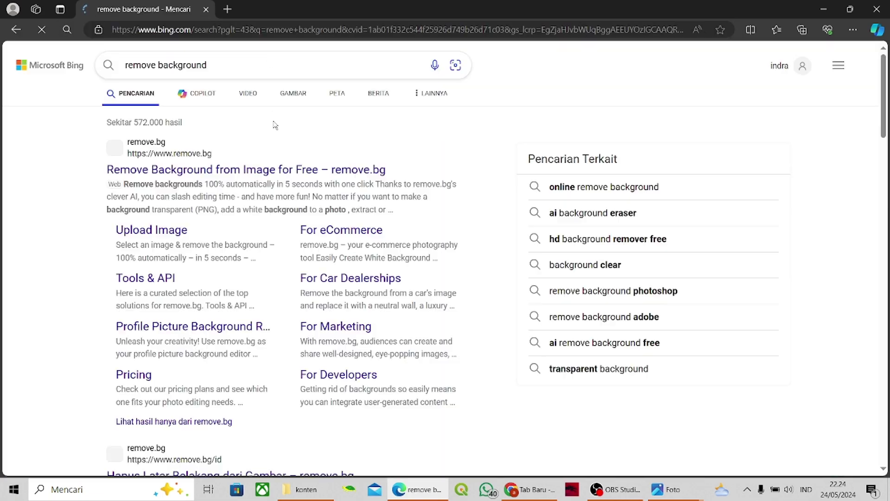
{"action": "left_click", "coordinate": [293, 173]}
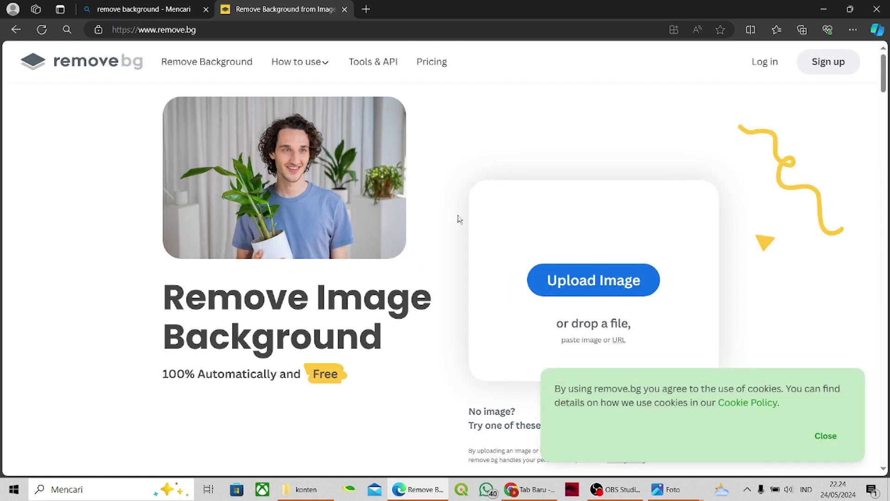
{"action": "left_click", "coordinate": [825, 436]}
Upload the image blazer-wanita-hijab from the konten folder for background removal
{"action": "left_click", "coordinate": [622, 287]}
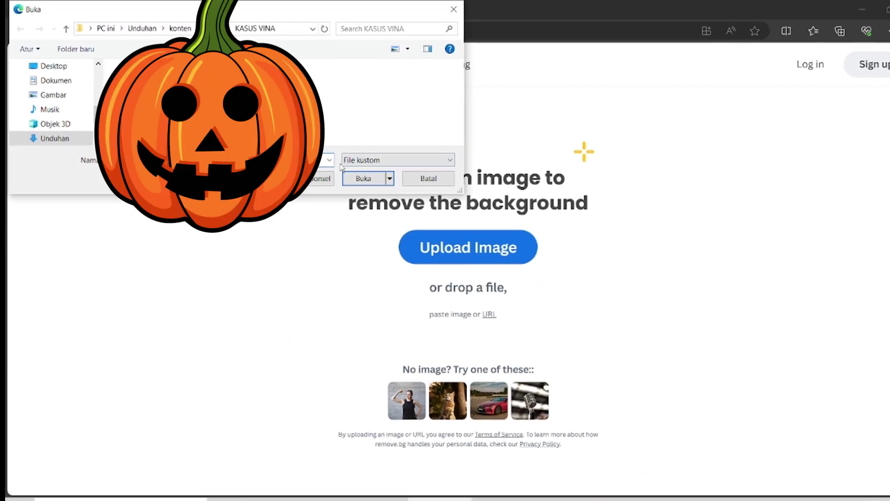
{"action": "left_click_drag", "start_coordinate": [96, 109], "coordinate": [109, 95]}
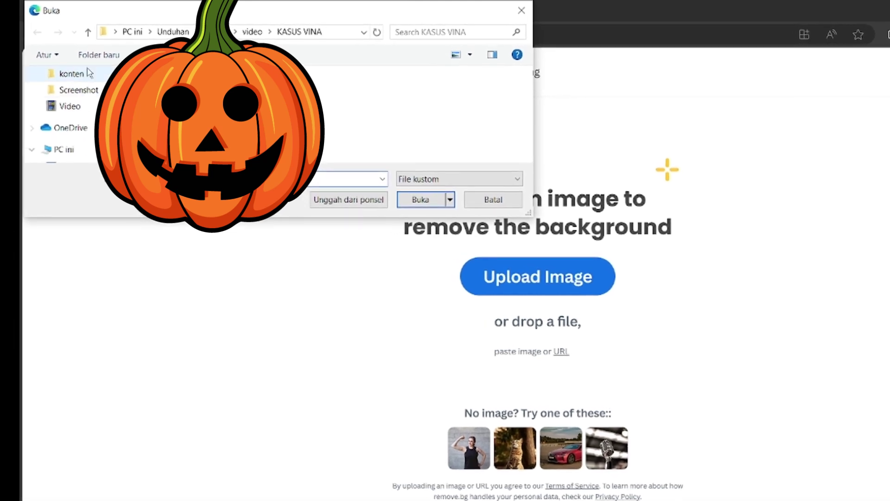
{"action": "left_click", "coordinate": [78, 75]}
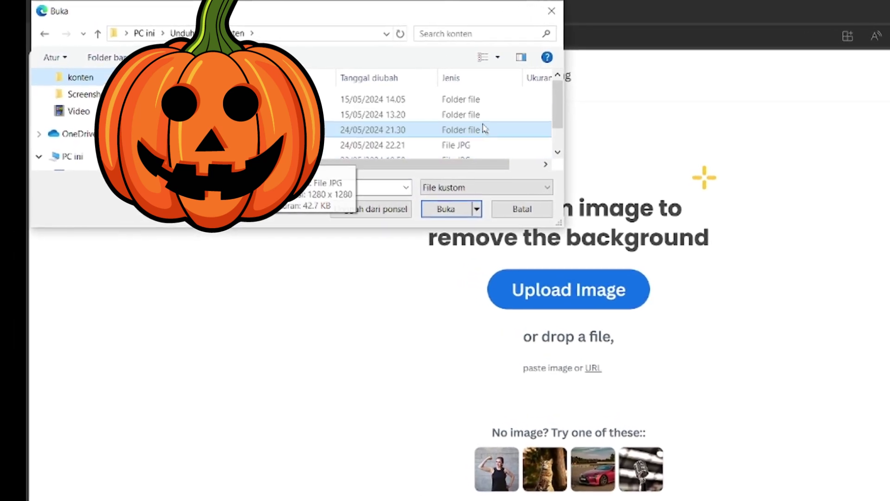
{"action": "scroll", "coordinate": [583, 118], "scroll_direction": "down", "scroll_amount": 1}
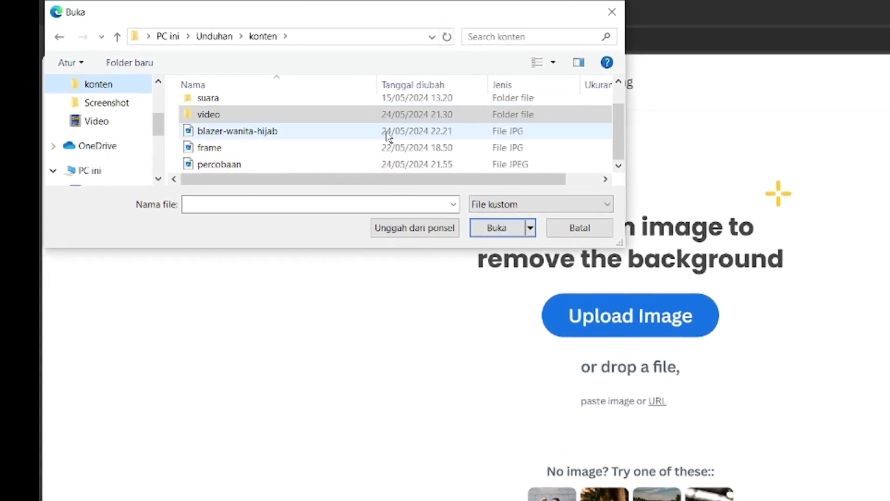
{"action": "left_click", "coordinate": [383, 130]}
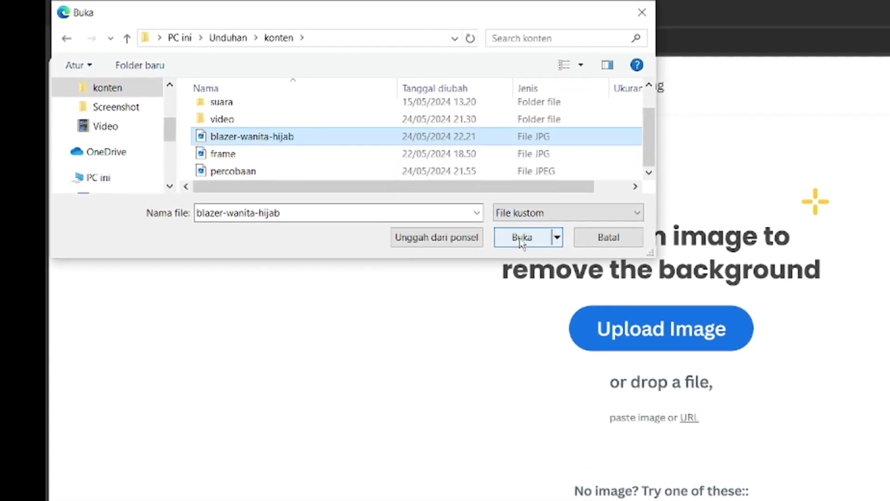
{"action": "left_click", "coordinate": [513, 239]}
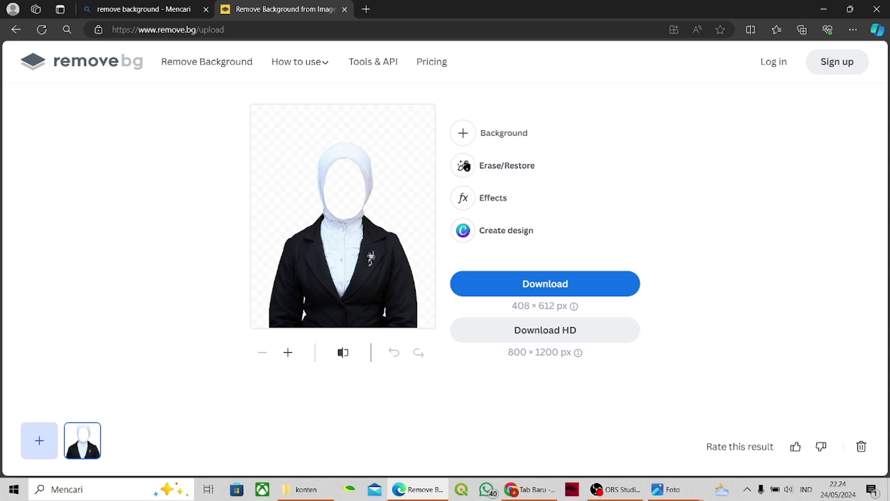
Try several photo backgrounds behind the cutout: brown slats, citrus slices, a plain pale wall and a dark grey wall
{"action": "left_click", "coordinate": [464, 133]}
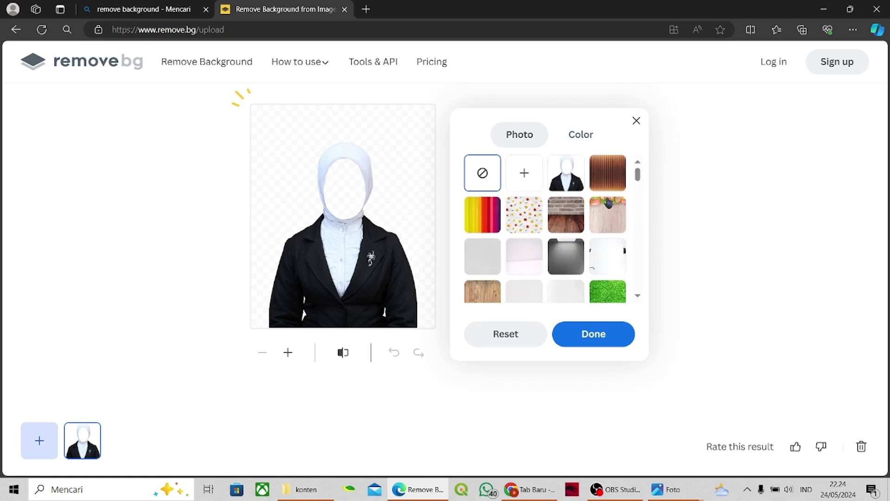
{"action": "mouse_move", "coordinate": [640, 179]}
{"action": "left_mouse_down"}
{"action": "mouse_move", "coordinate": [641, 224]}
{"action": "mouse_move", "coordinate": [641, 168]}
{"action": "left_mouse_up"}
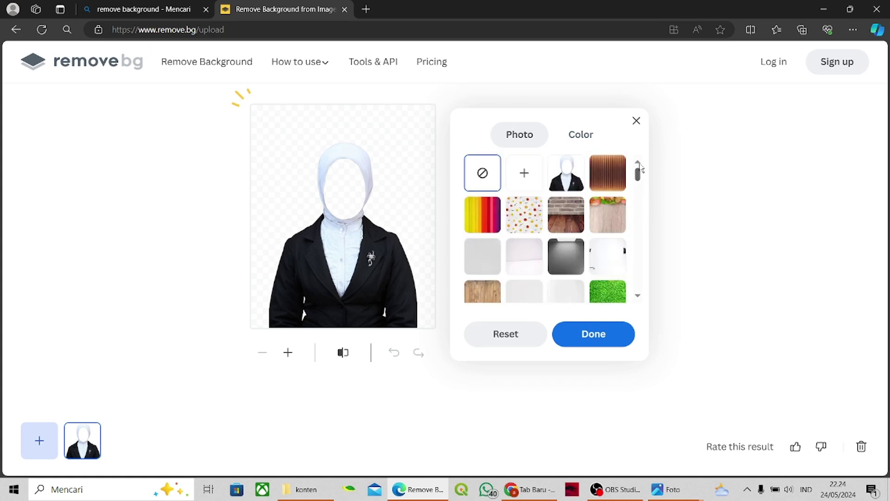
{"action": "left_click", "coordinate": [612, 174]}
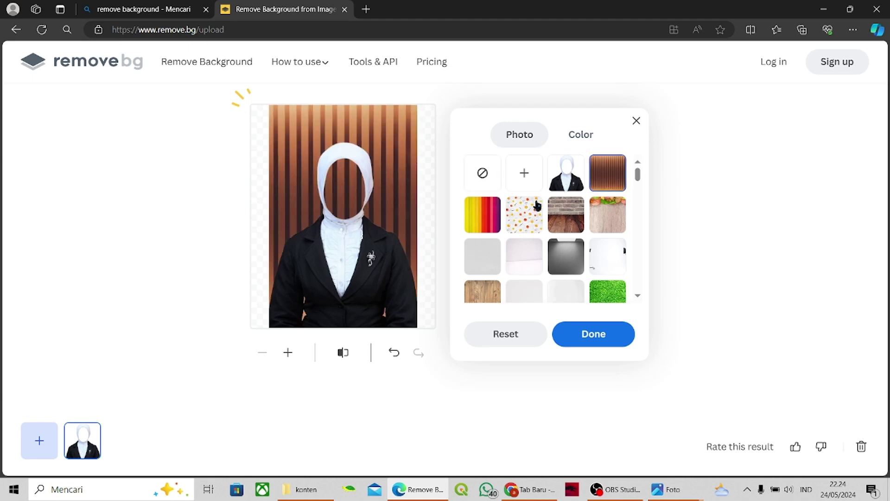
{"action": "left_click", "coordinate": [530, 213]}
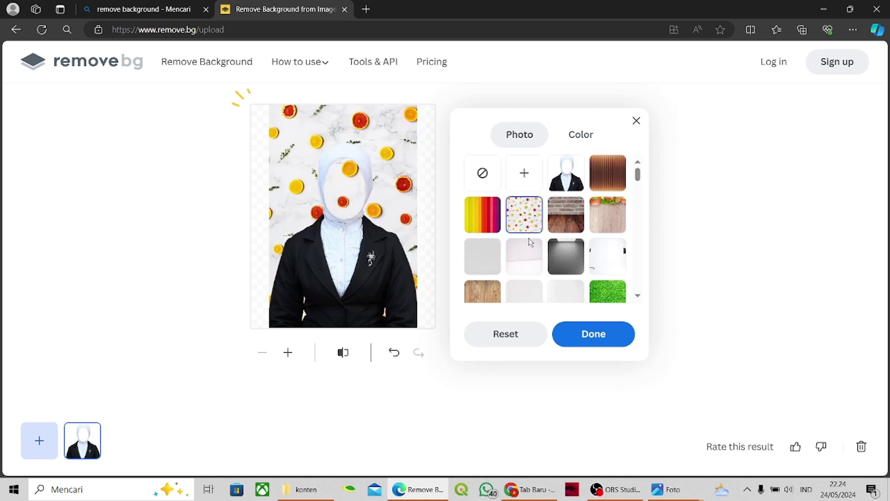
{"action": "left_click", "coordinate": [529, 254]}
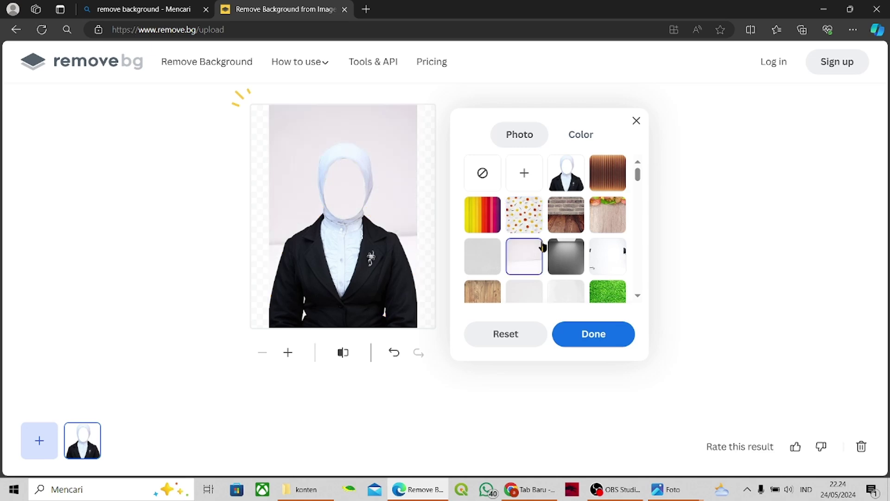
{"action": "left_click_drag", "start_coordinate": [638, 181], "coordinate": [635, 254]}
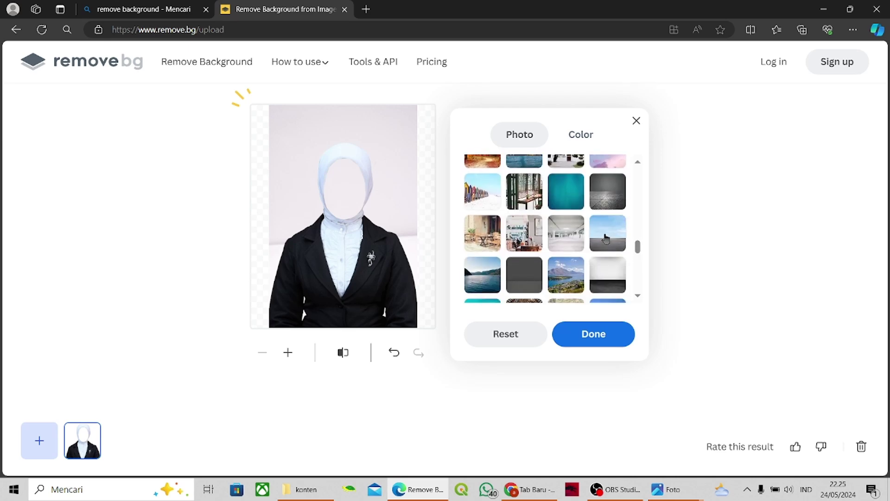
{"action": "left_click", "coordinate": [525, 276]}
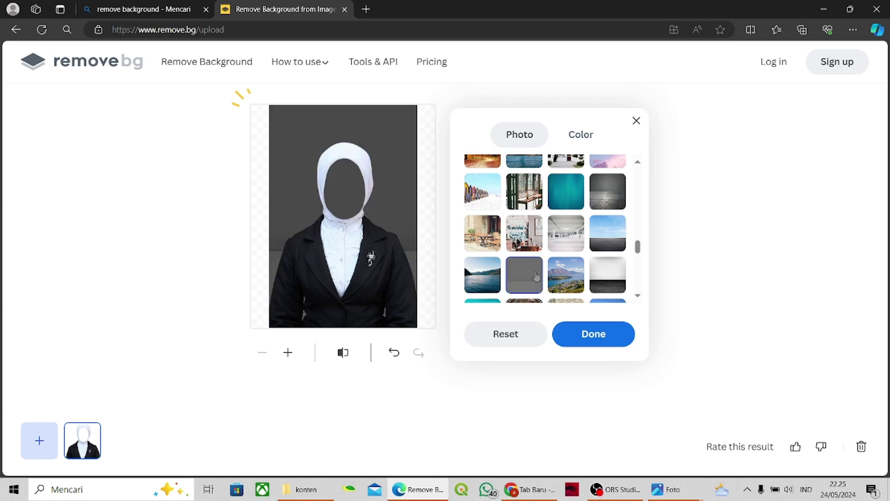
Apply a custom dark blue background colour, RGB 3, 3, 150, and download the image at standard resolution
{"action": "left_click", "coordinate": [586, 137]}
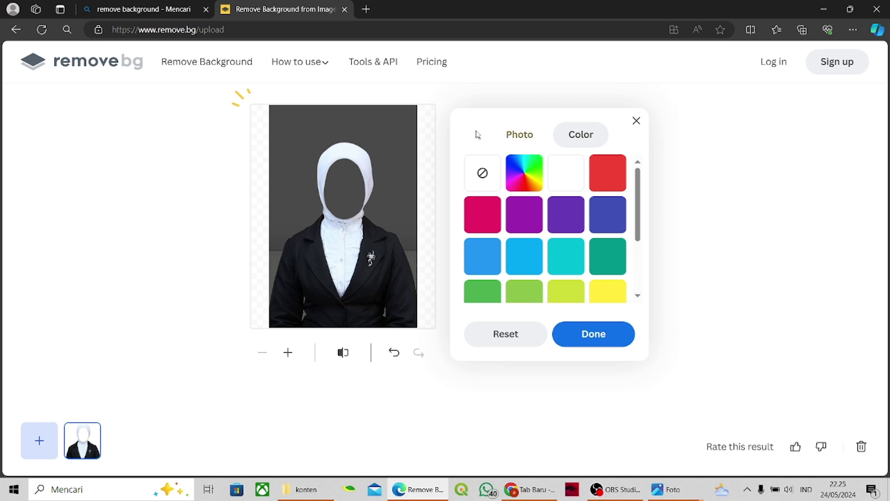
{"action": "left_click", "coordinate": [525, 184]}
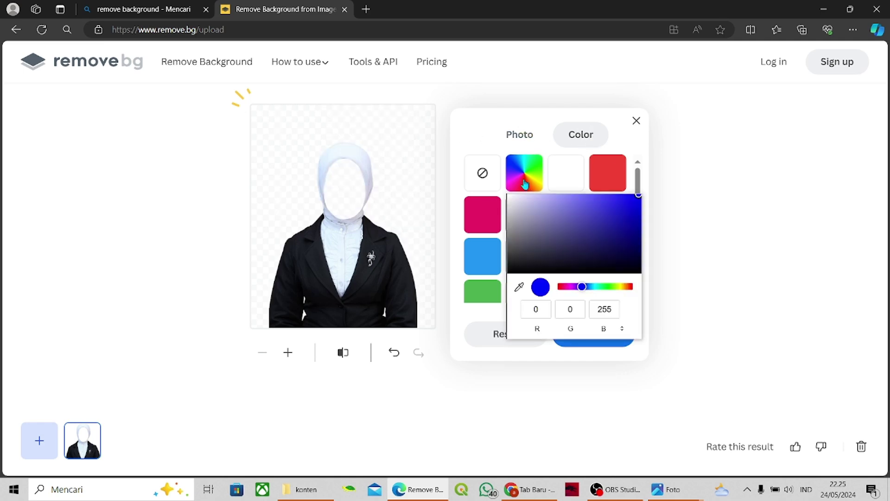
{"action": "mouse_move", "coordinate": [640, 197]}
{"action": "left_mouse_down"}
{"action": "mouse_move", "coordinate": [638, 206]}
{"action": "mouse_move", "coordinate": [635, 199]}
{"action": "left_mouse_up"}
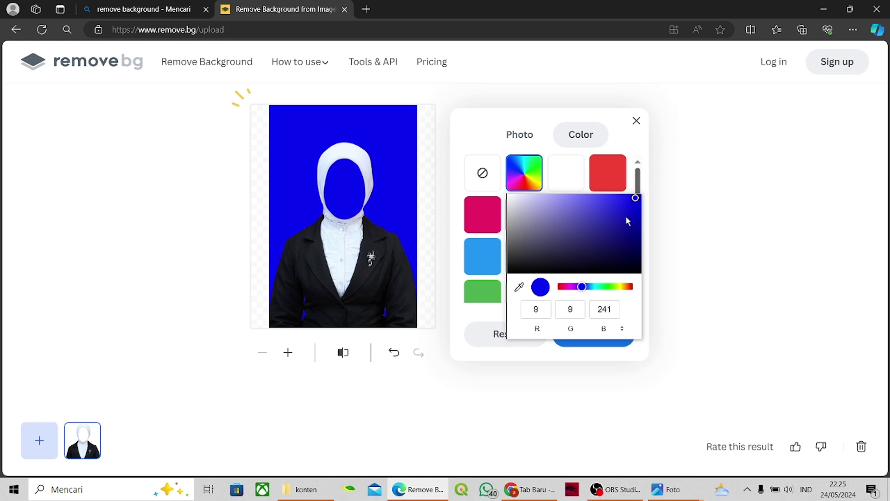
{"action": "left_click", "coordinate": [591, 207]}
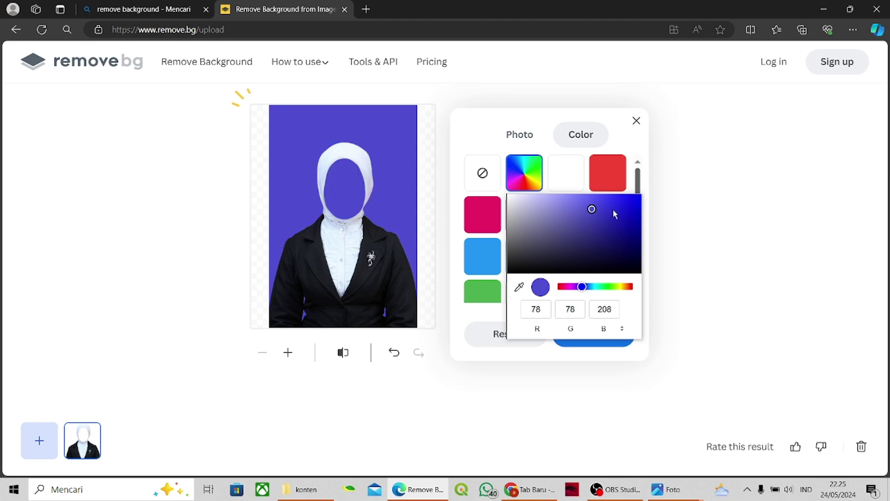
{"action": "left_click", "coordinate": [592, 205]}
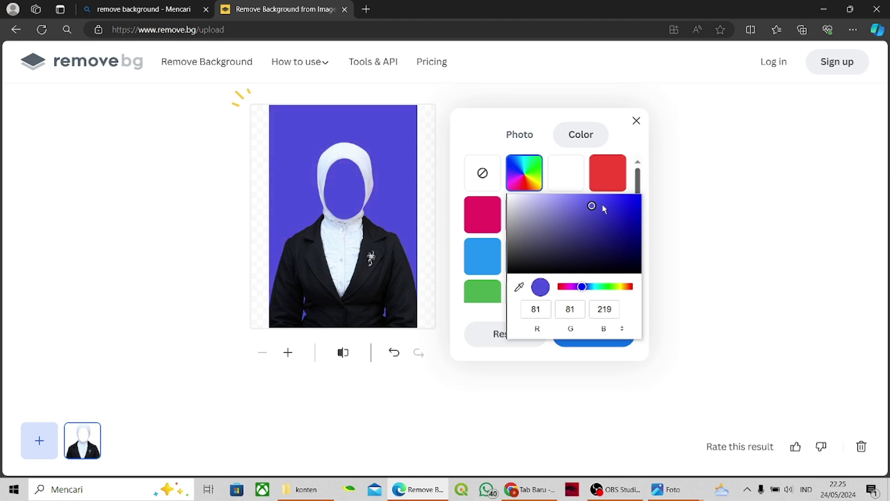
{"action": "left_click", "coordinate": [631, 200]}
{"action": "left_click_drag", "start_coordinate": [631, 199], "coordinate": [638, 227]}
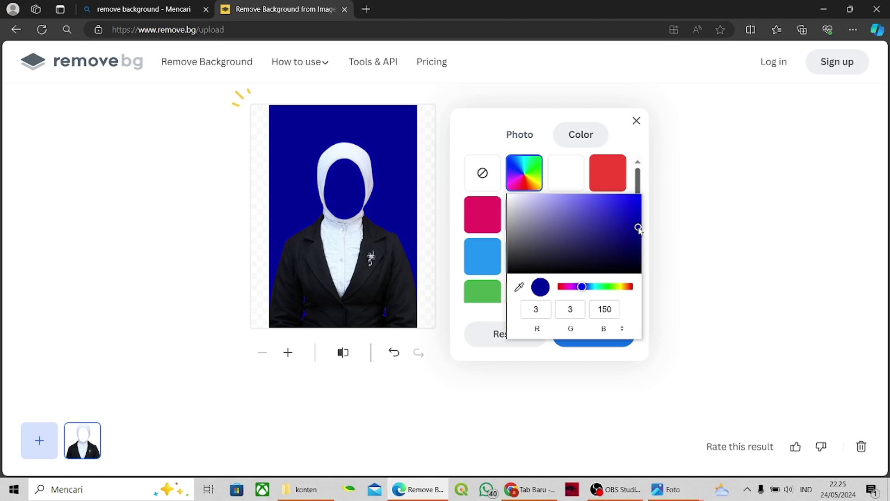
{"action": "left_click", "coordinate": [628, 141]}
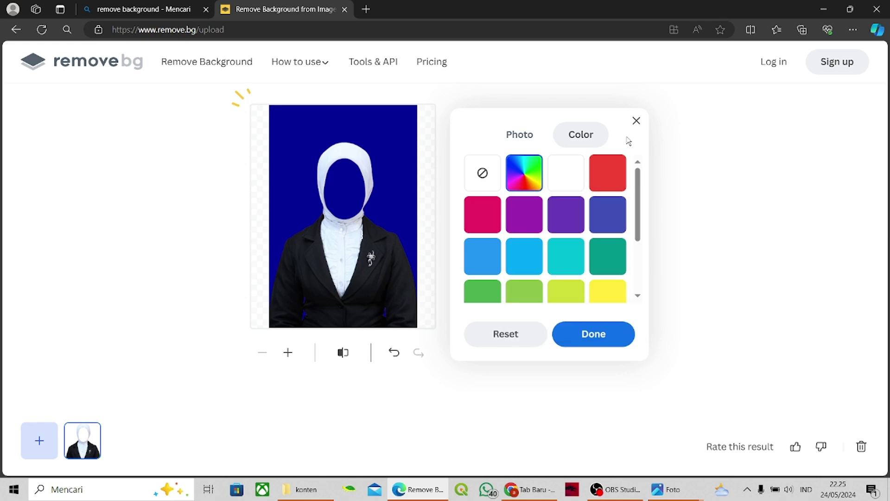
{"action": "left_click", "coordinate": [577, 330]}
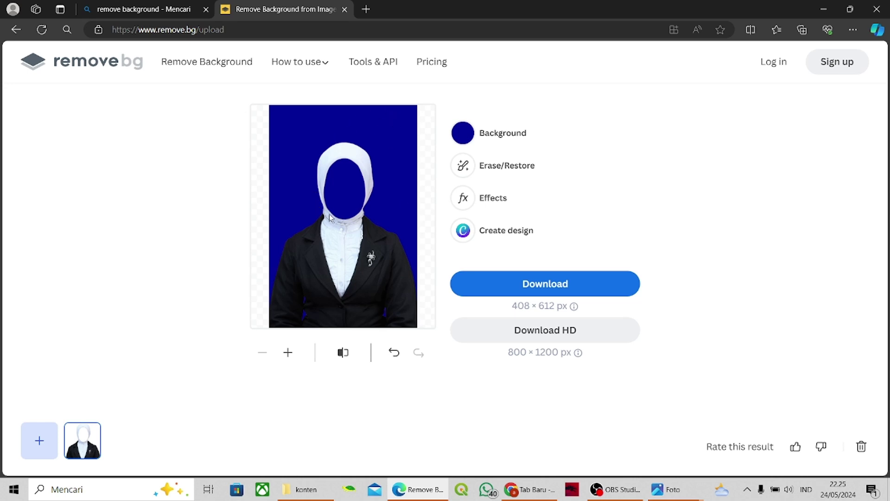
{"action": "left_click", "coordinate": [513, 290]}
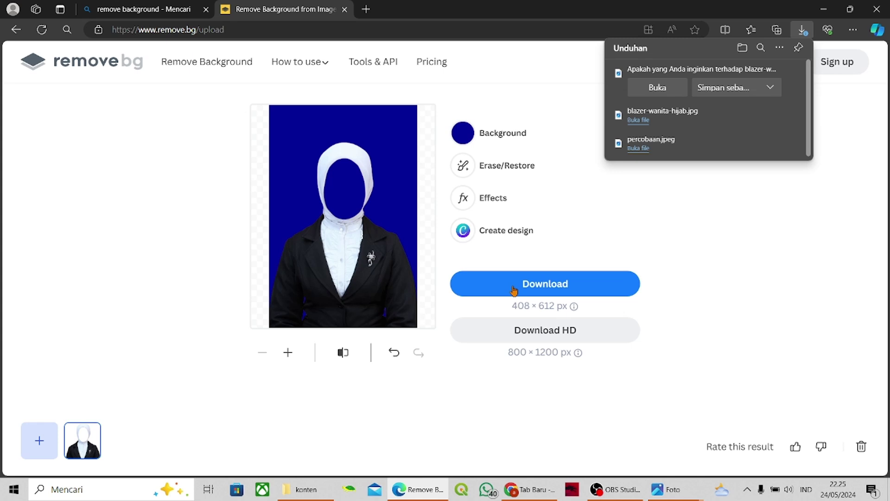
Try a plain white background colour behind the cutout
{"action": "left_click", "coordinate": [462, 135]}
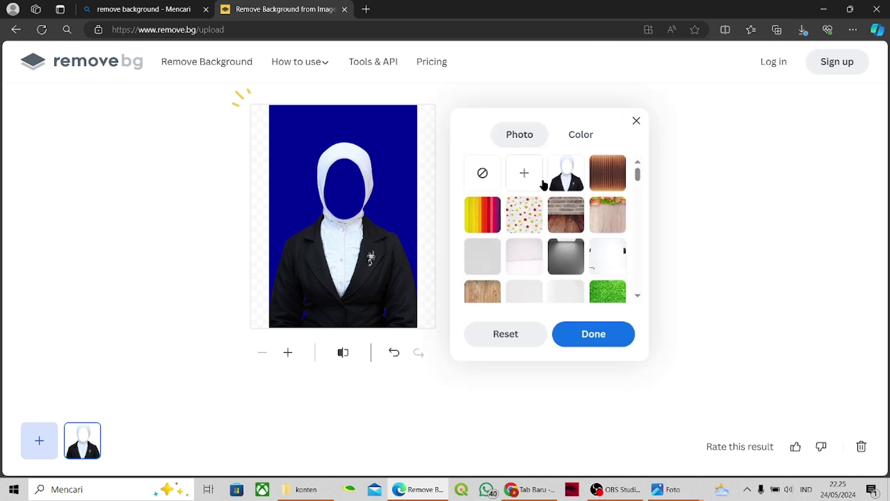
{"action": "left_click", "coordinate": [582, 137]}
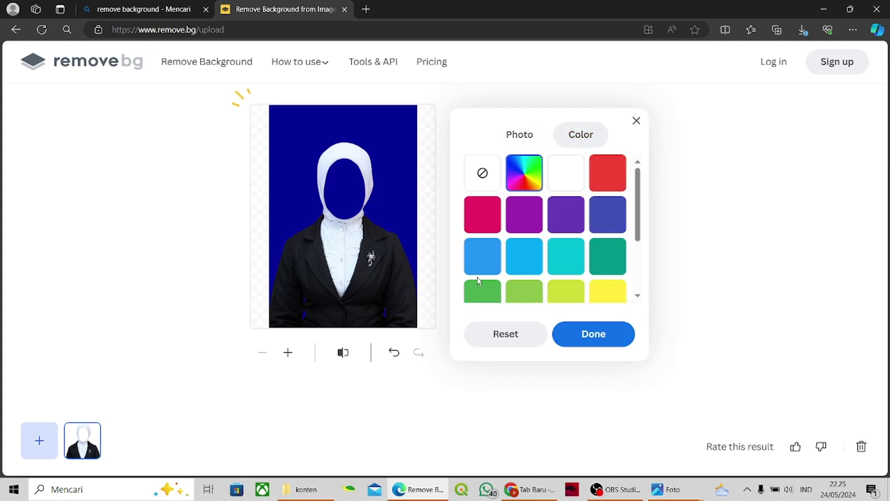
{"action": "left_click", "coordinate": [566, 180]}
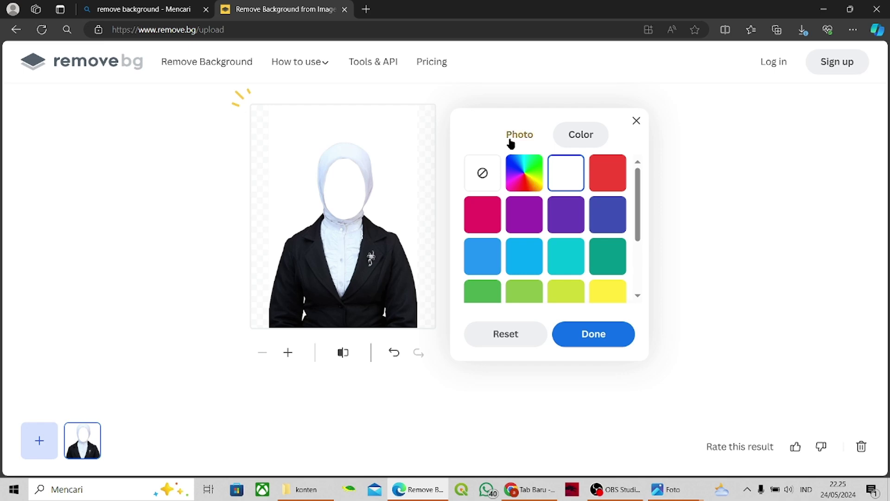
{"action": "left_click", "coordinate": [475, 222]}
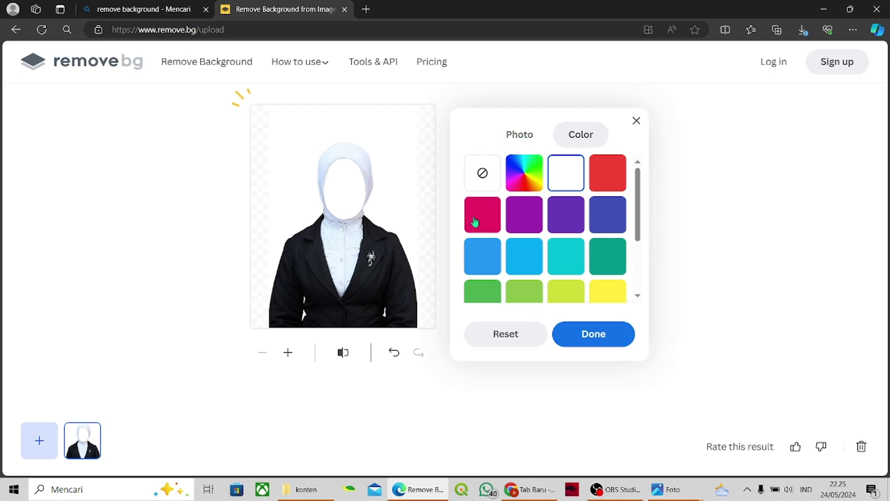
Set a custom pure red background colour, RGB 255, 0, 0, behind the cutout
{"action": "left_click", "coordinate": [525, 188]}
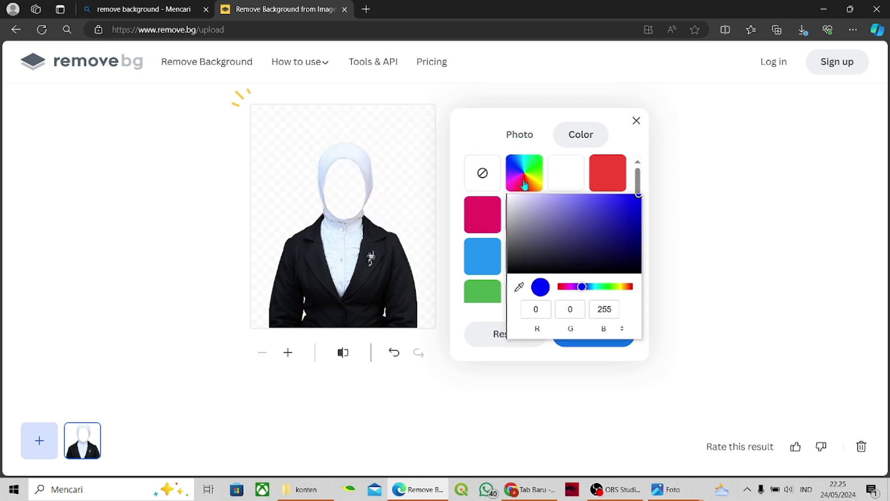
{"action": "left_click", "coordinate": [583, 288]}
{"action": "left_click", "coordinate": [632, 288]}
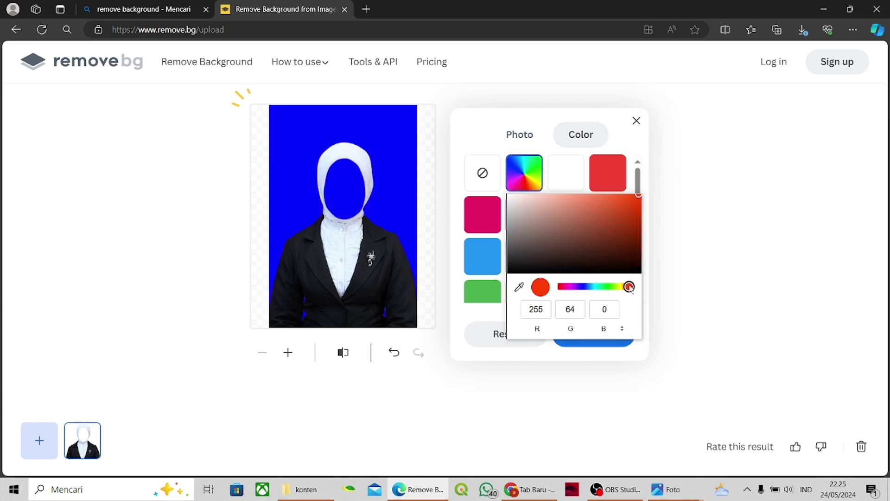
{"action": "left_click_drag", "start_coordinate": [630, 289], "coordinate": [640, 292]}
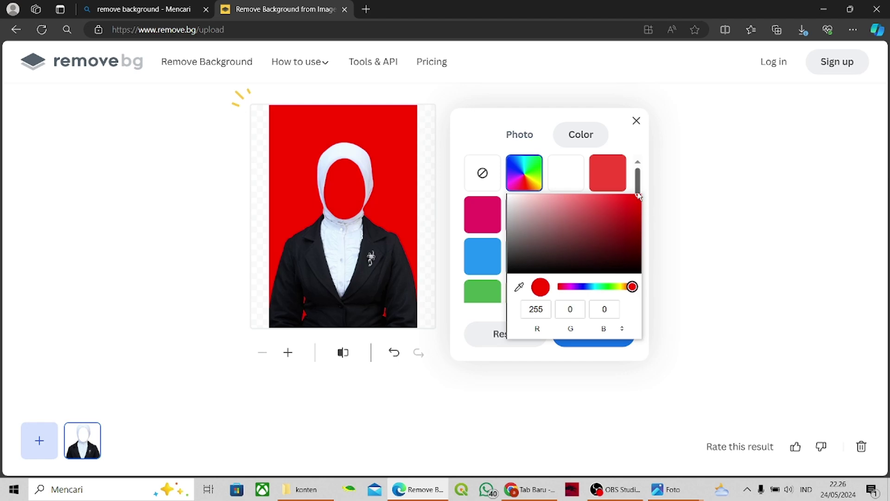
{"action": "left_click_drag", "start_coordinate": [639, 196], "coordinate": [617, 187]}
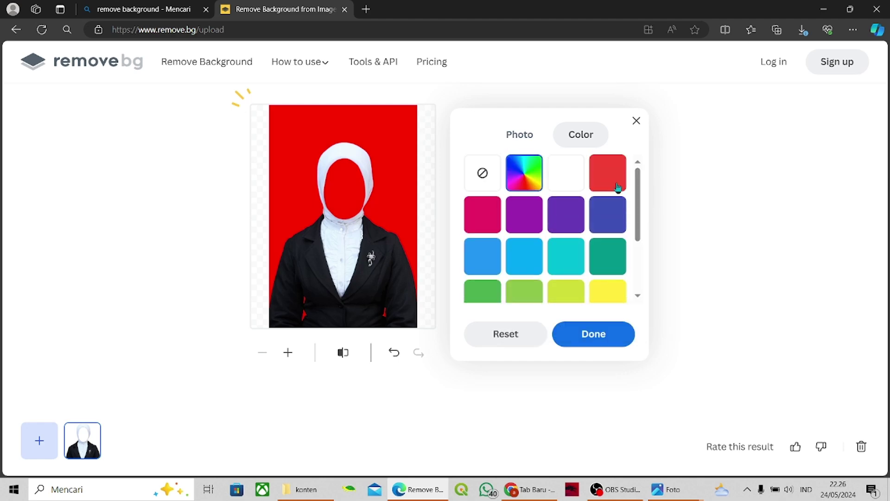
Apply a custom red background colour, RGB 242, 13, 13, behind the cutout and download the image at standard resolution
{"action": "left_click", "coordinate": [488, 218]}
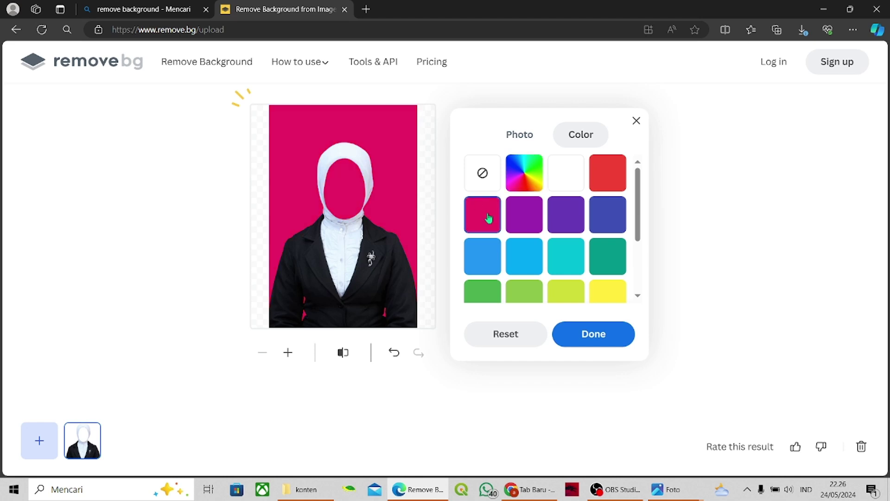
{"action": "left_click", "coordinate": [527, 188]}
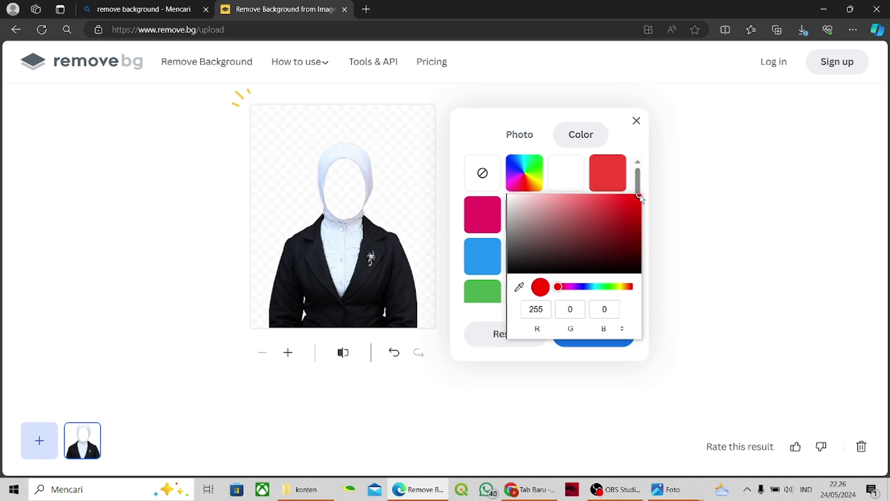
{"action": "mouse_move", "coordinate": [640, 198]}
{"action": "left_mouse_down"}
{"action": "mouse_move", "coordinate": [636, 225]}
{"action": "mouse_move", "coordinate": [616, 215]}
{"action": "mouse_move", "coordinate": [620, 197]}
{"action": "mouse_move", "coordinate": [634, 201]}
{"action": "left_mouse_up"}
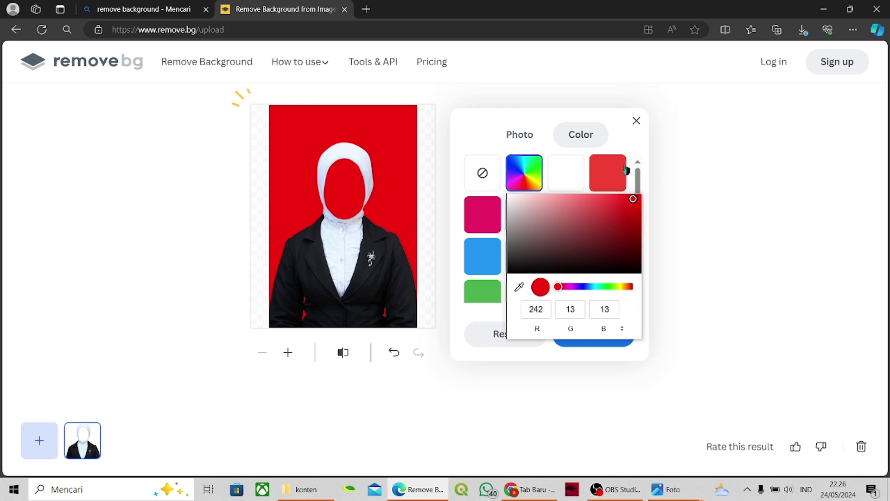
{"action": "left_click", "coordinate": [623, 138]}
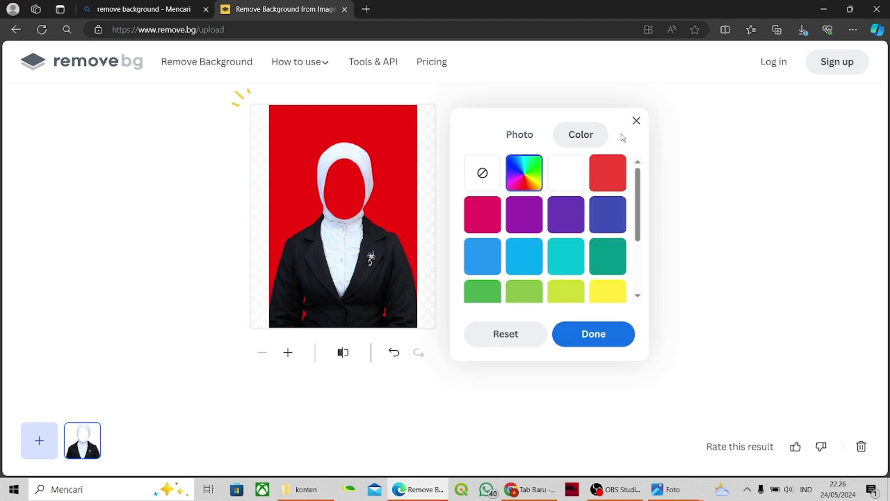
{"action": "left_click", "coordinate": [580, 345]}
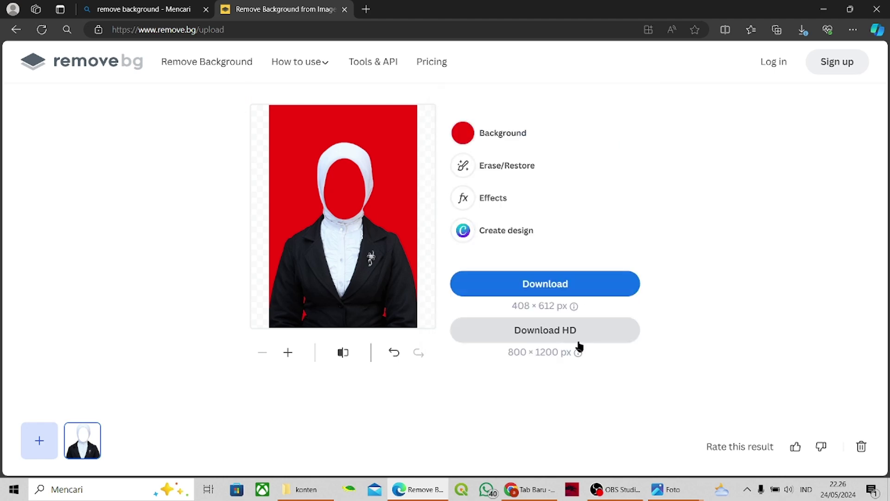
{"action": "left_click", "coordinate": [518, 284]}
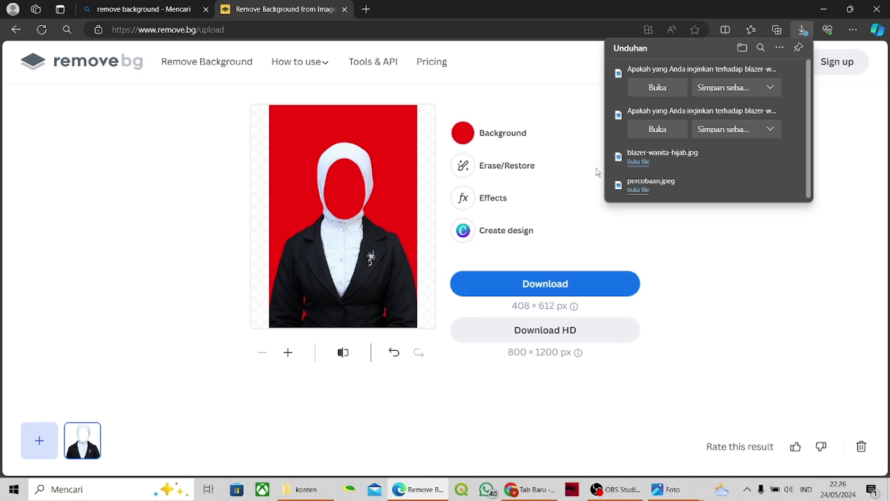
Open the downloaded red and blue portraits from the browser's downloads and place their Photos windows side by side
{"action": "left_click", "coordinate": [657, 88]}
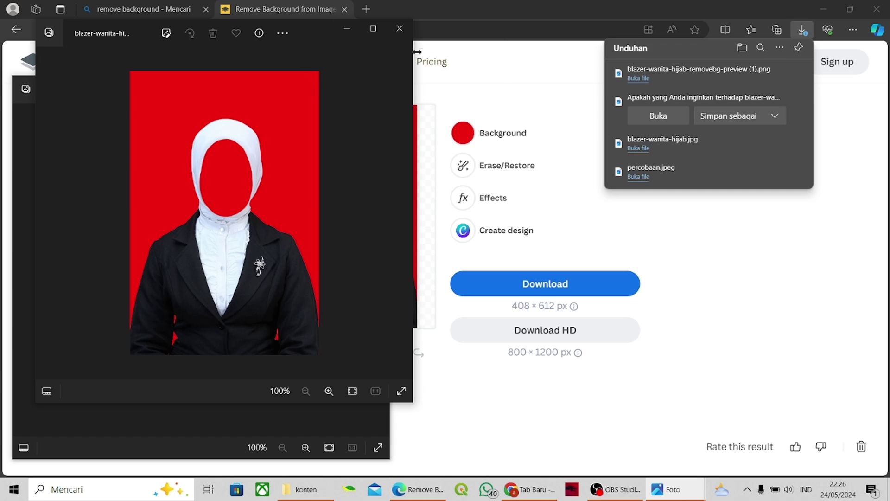
{"action": "left_click", "coordinate": [659, 117]}
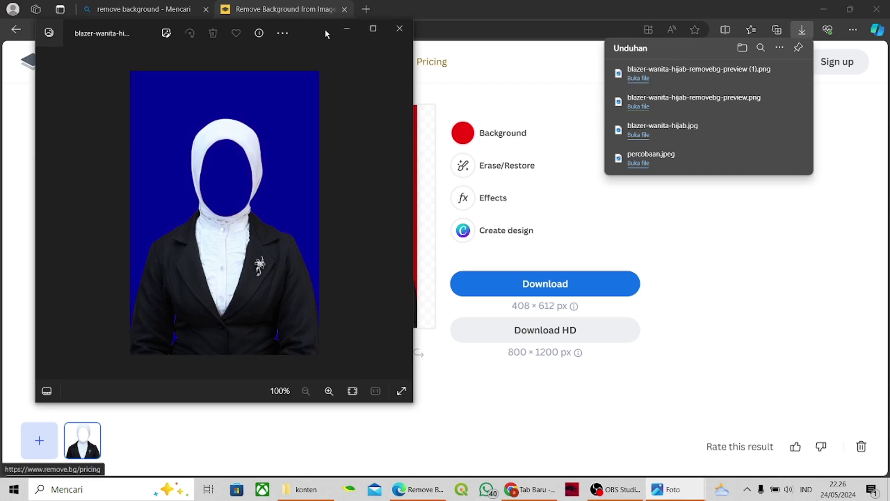
{"action": "left_click_drag", "start_coordinate": [305, 31], "coordinate": [672, 36]}
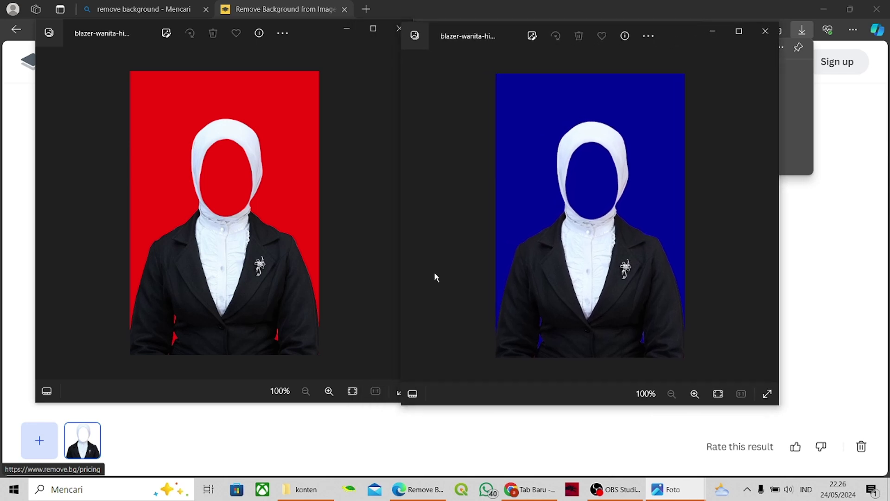